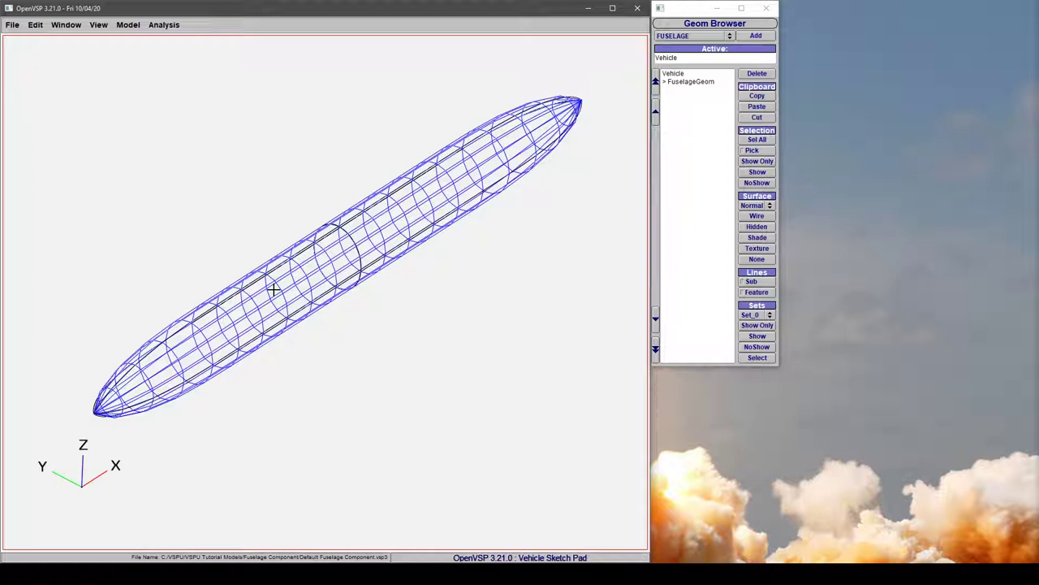
Select FuselageGeom in the Geom Browser to open its Fuselage editor
click(689, 81)
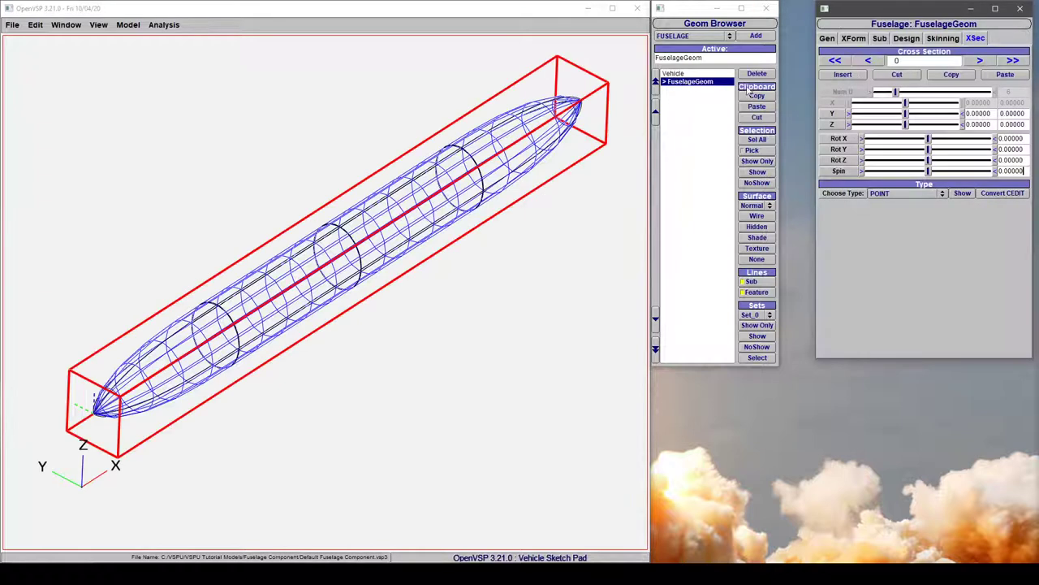
Set the fuselage's XSec Order design policy to LOOP and pan to the regenerated shape
click(908, 38)
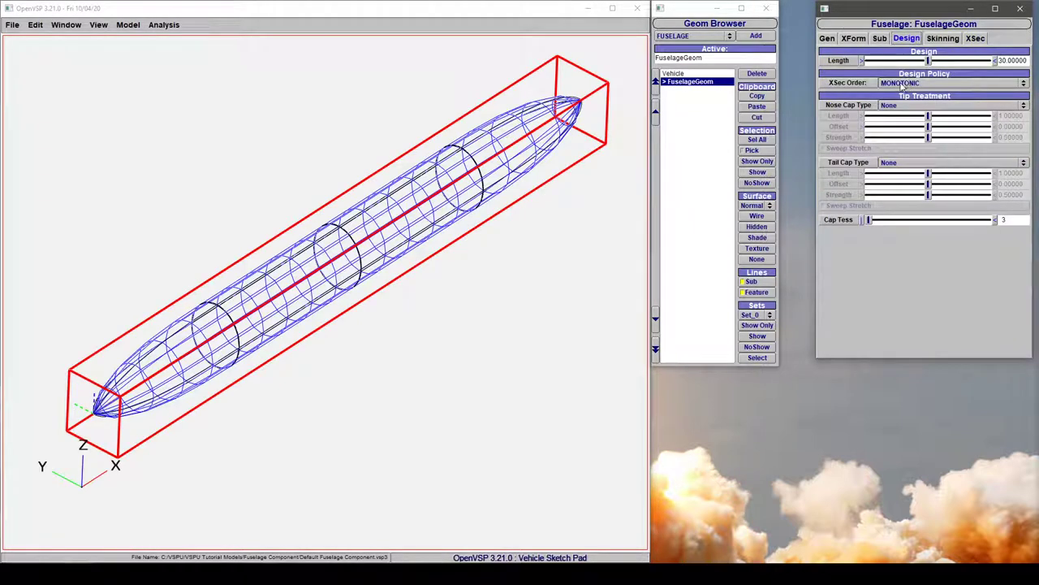
click(901, 83)
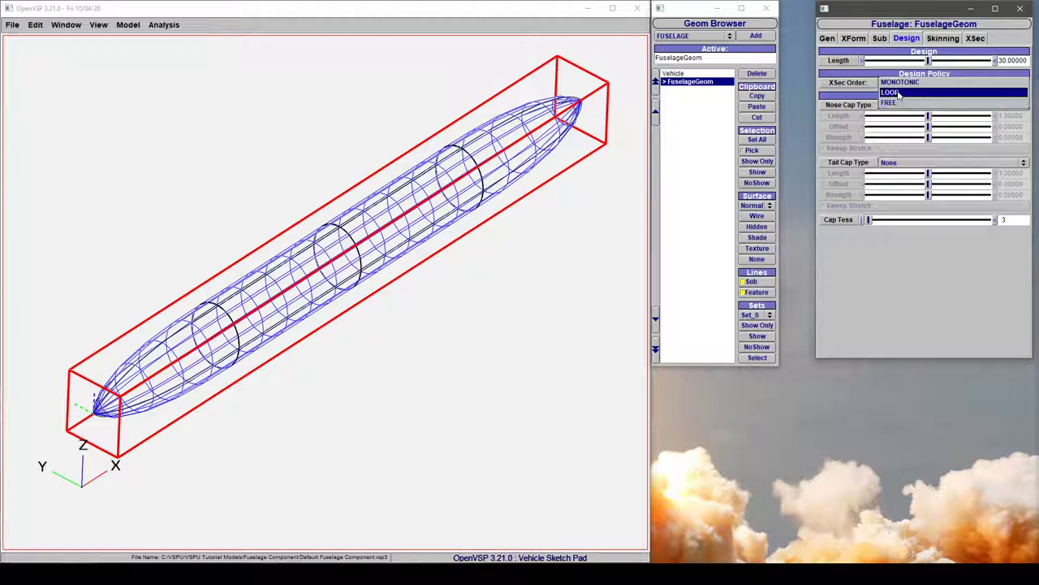
click(898, 93)
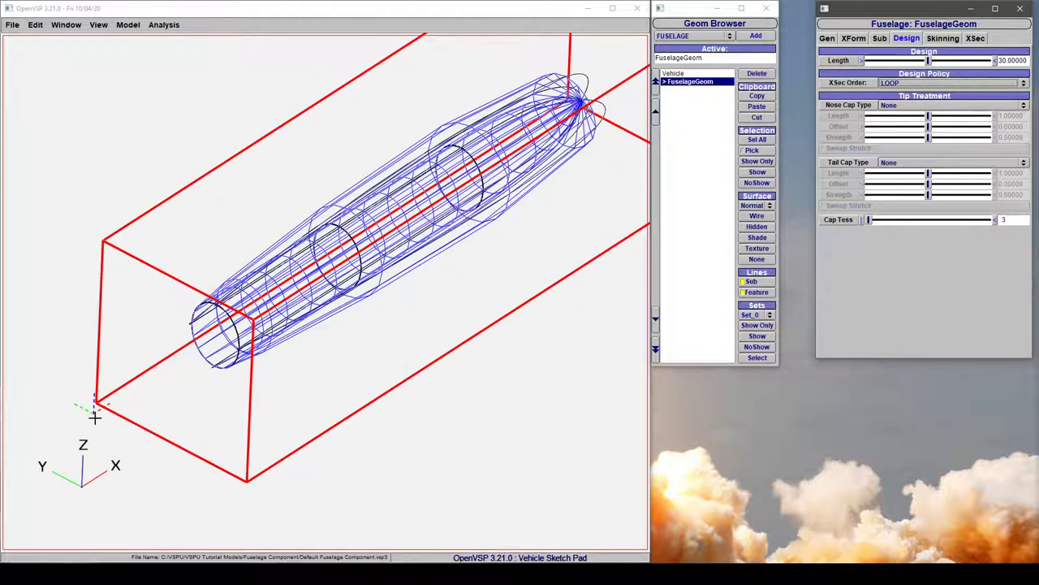
right_drag(92, 412, 135, 382)
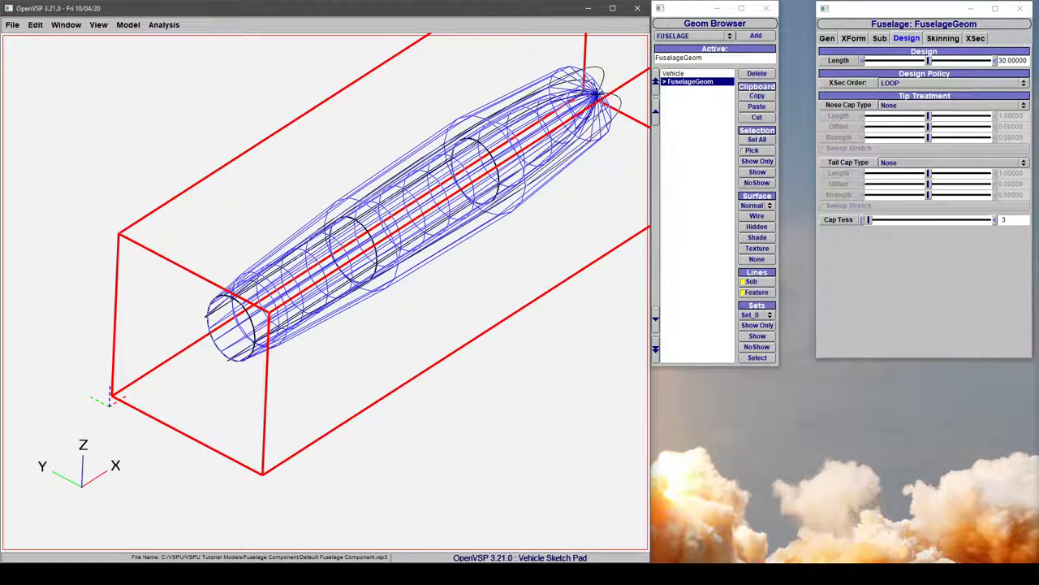
click(977, 38)
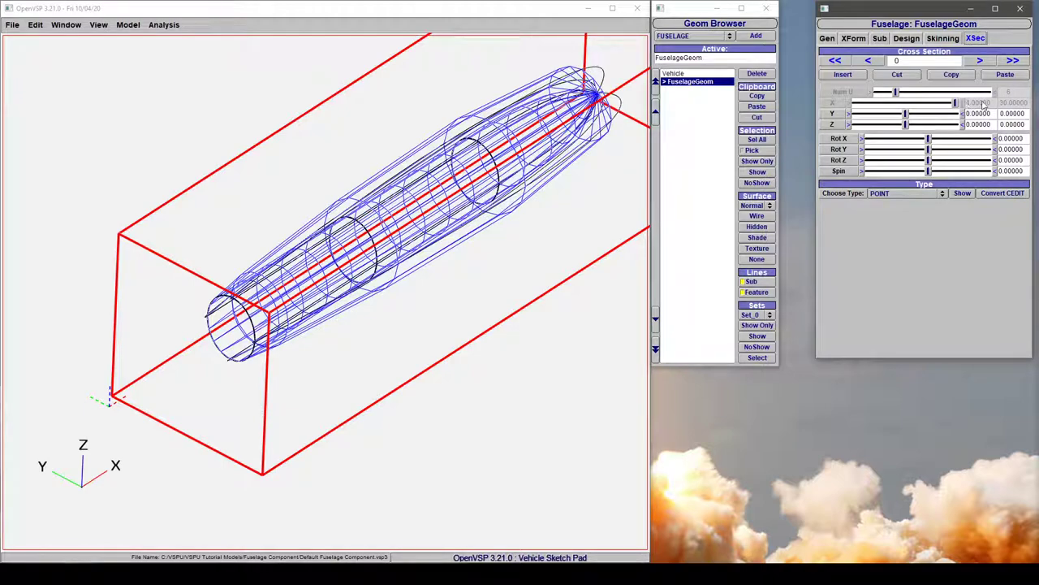
Nudge the fuselage length, then make cross-section 0 a CIRCLE of diameter 2.59091
click(906, 39)
mouse_move(942, 62)
mouse_down()
mouse_move(897, 63)
mouse_move(936, 60)
mouse_move(935, 77)
mouse_up()
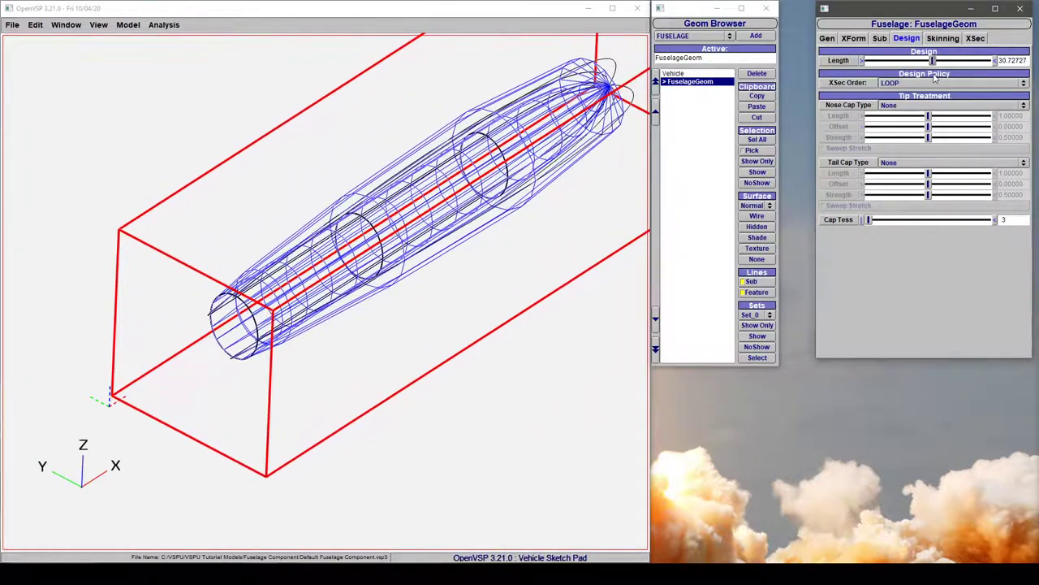
click(974, 38)
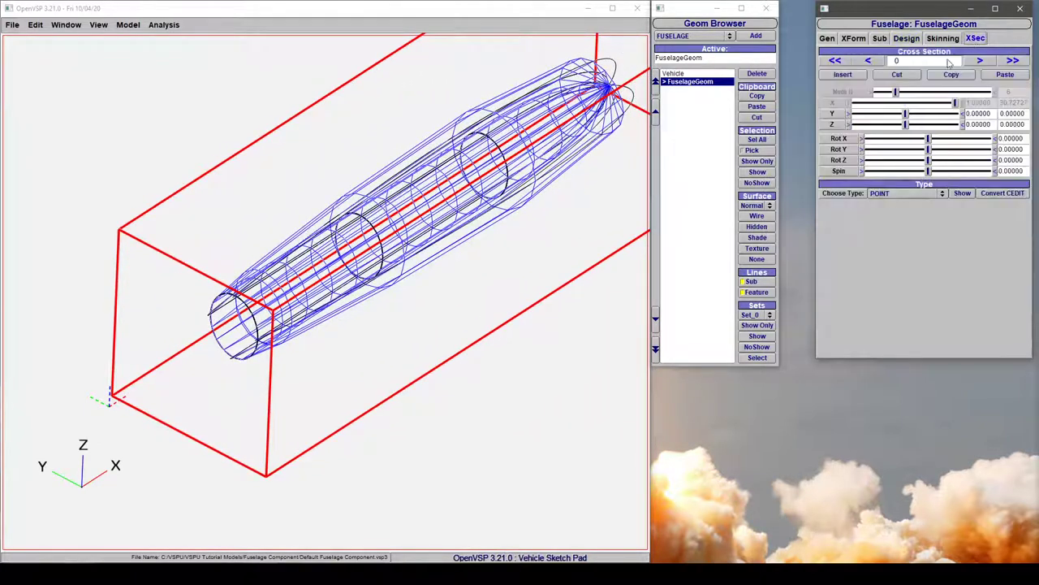
click(884, 195)
click(880, 209)
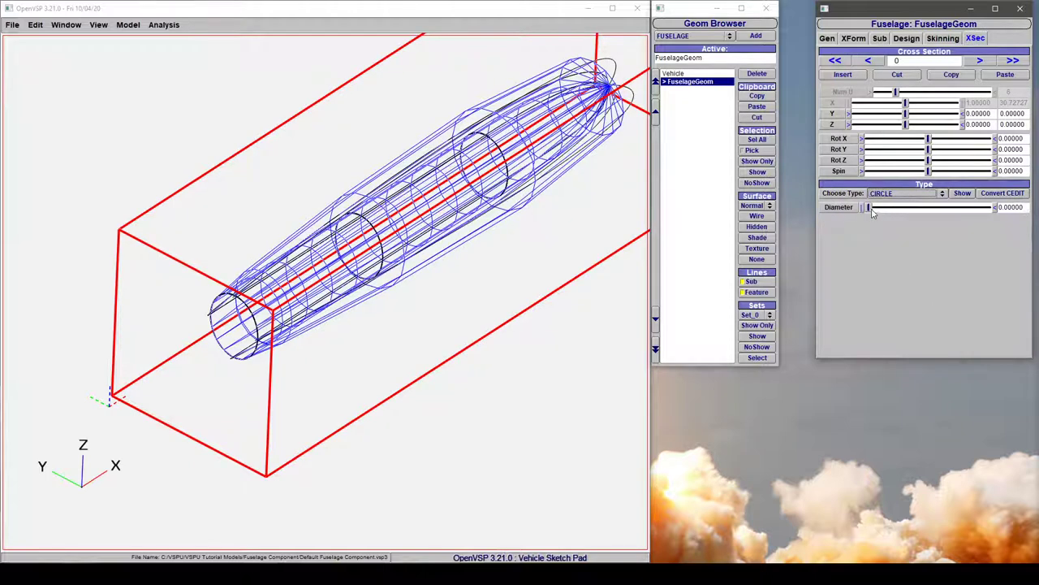
drag(875, 212, 899, 211)
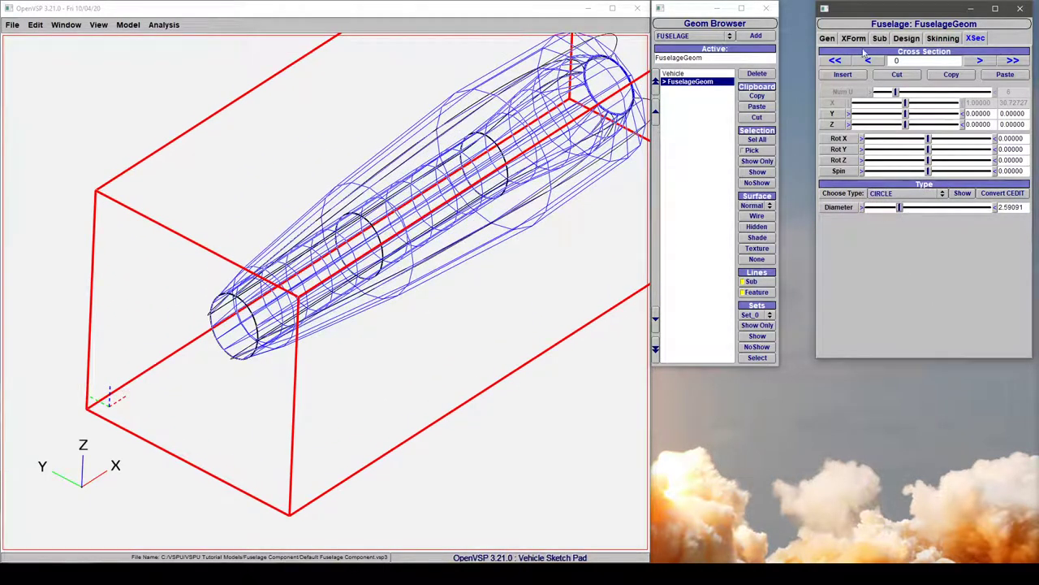
Raise cross-section 4's Num U from 6 to 17, then return to section 0
click(1011, 61)
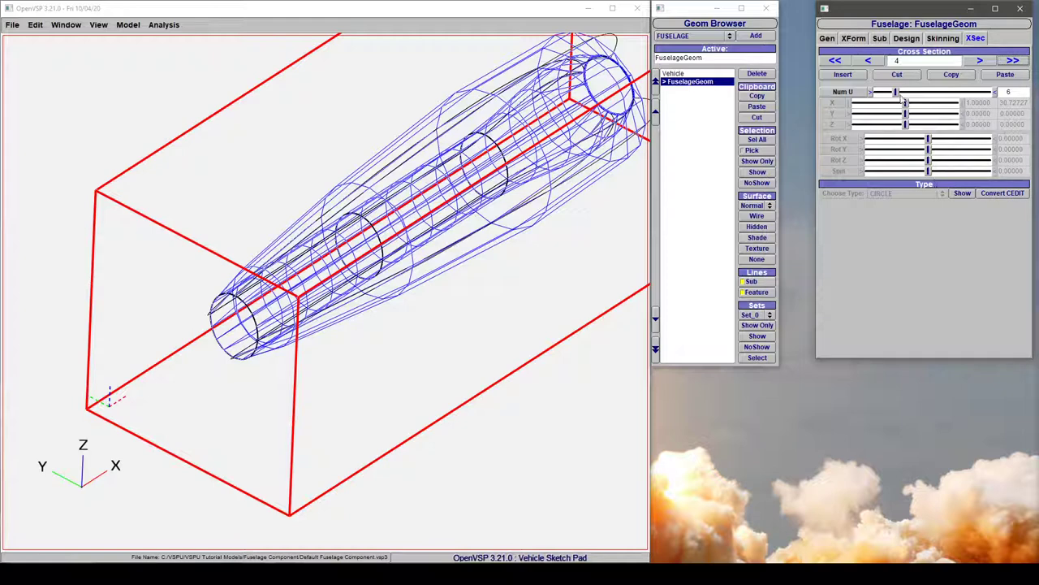
drag(897, 93, 947, 93)
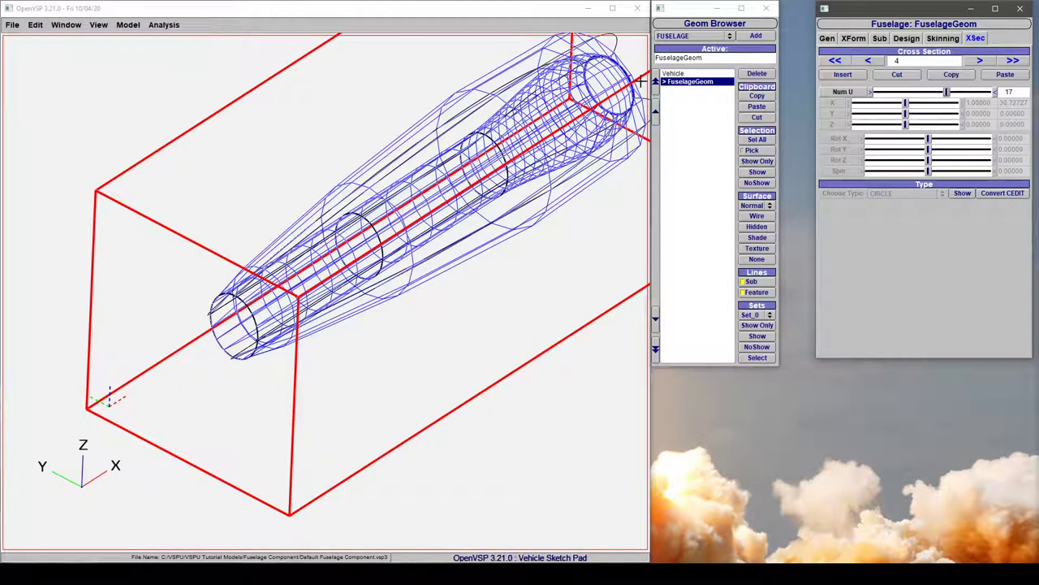
click(836, 61)
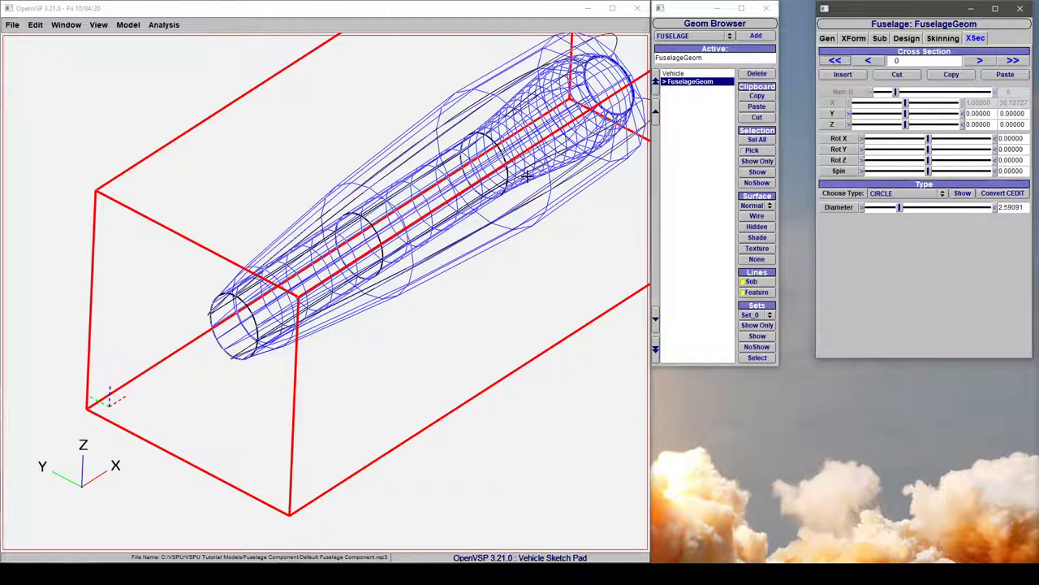
Revert cross-section 0 to POINT and display the fuselage with Hidden surfaces
click(903, 195)
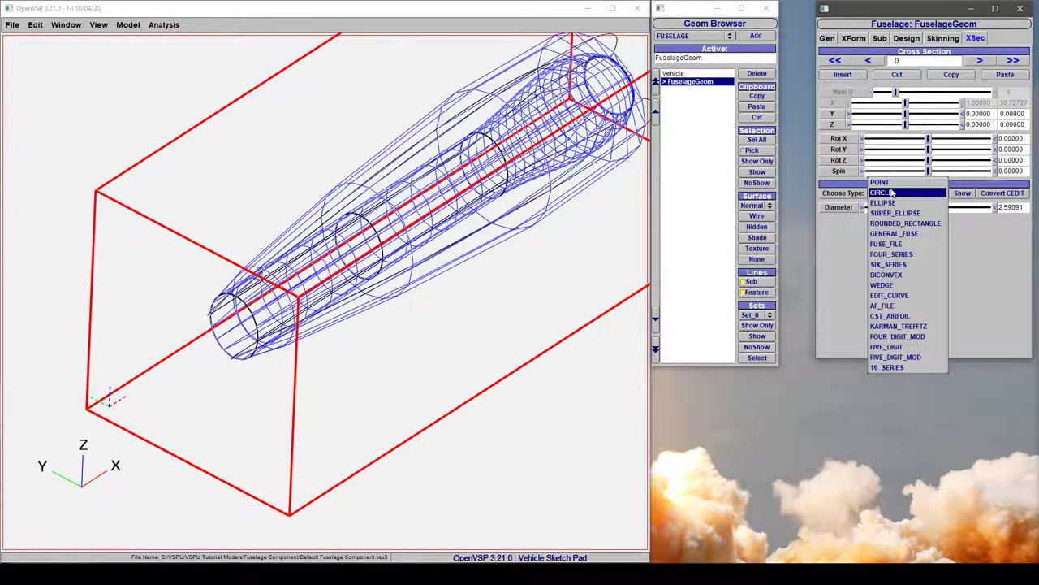
click(893, 193)
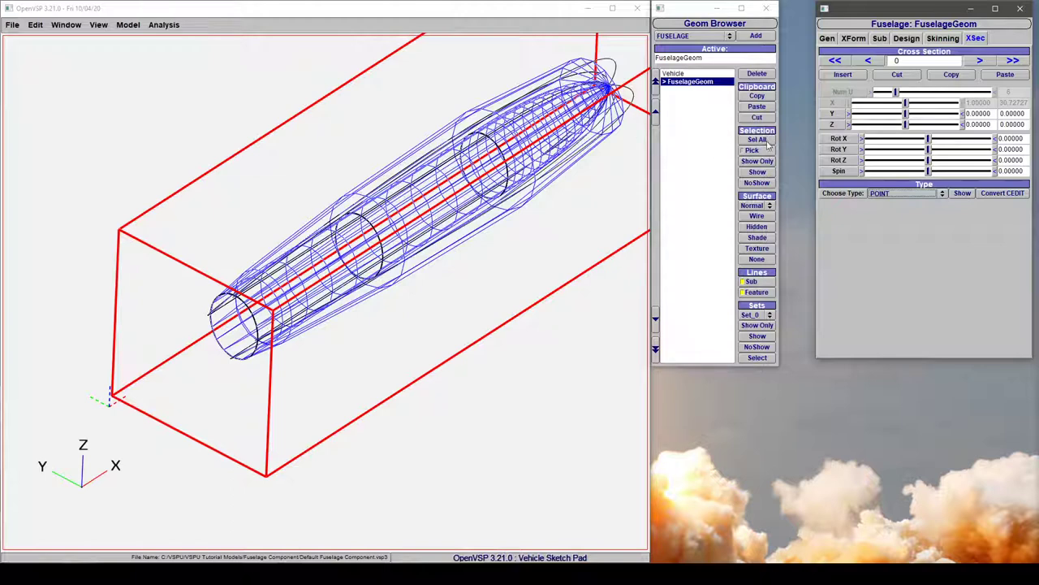
click(757, 227)
mouse_move(376, 238)
mouse_down()
mouse_move(333, 241)
mouse_move(383, 225)
mouse_move(228, 258)
mouse_move(406, 193)
mouse_move(380, 206)
mouse_move(399, 199)
mouse_move(332, 170)
mouse_move(376, 241)
mouse_up()
scroll(374, 242, down, 5)
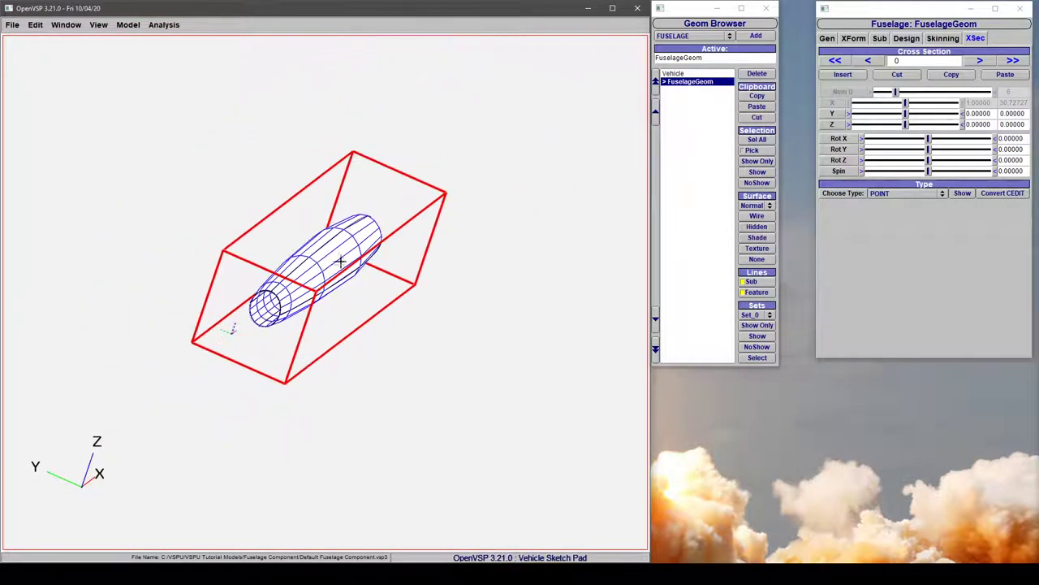
click(926, 195)
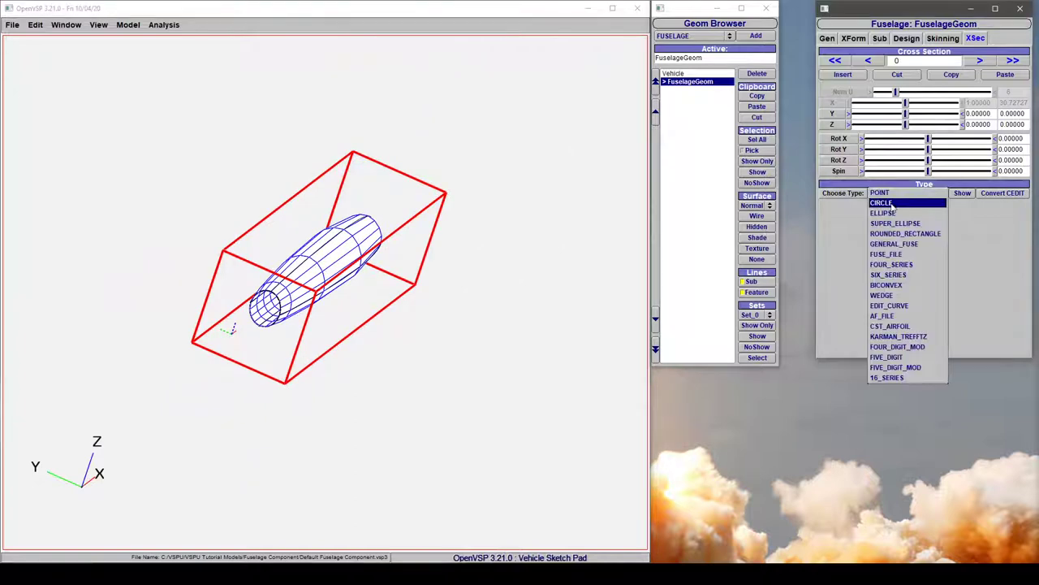
Make cross-section 0 a CIRCLE again with a 6.81818 diameter, leaving a wide open end
click(894, 204)
drag(872, 210, 950, 208)
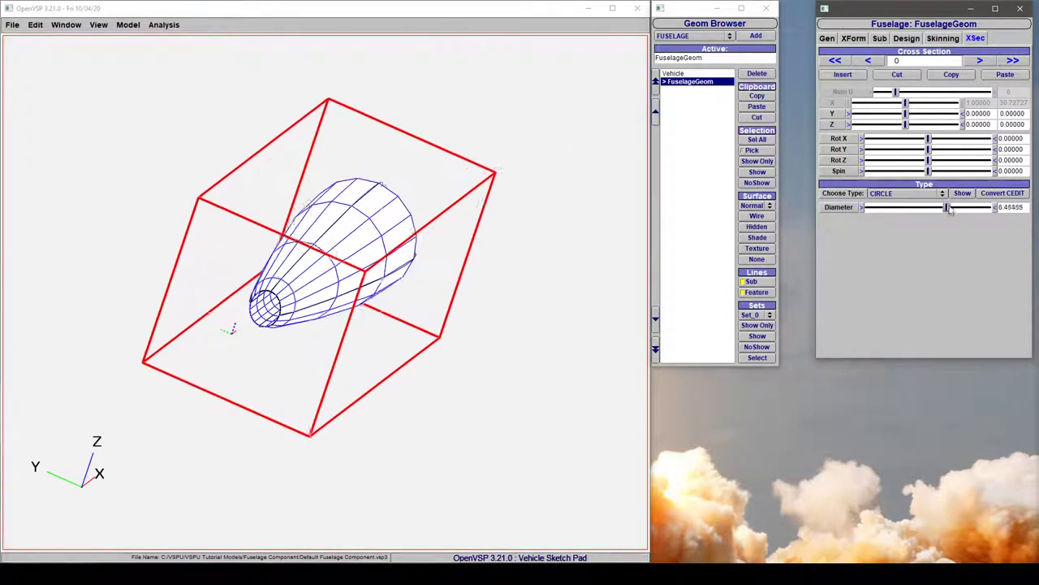
drag(357, 236, 295, 337)
key(F8)
scroll(331, 325, up, 10)
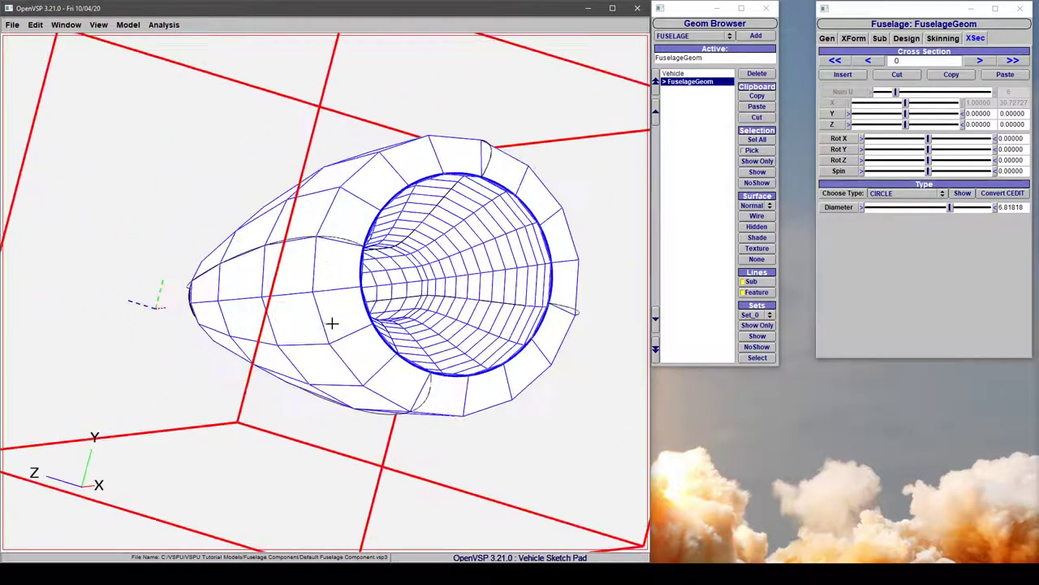
drag(387, 292, 397, 290)
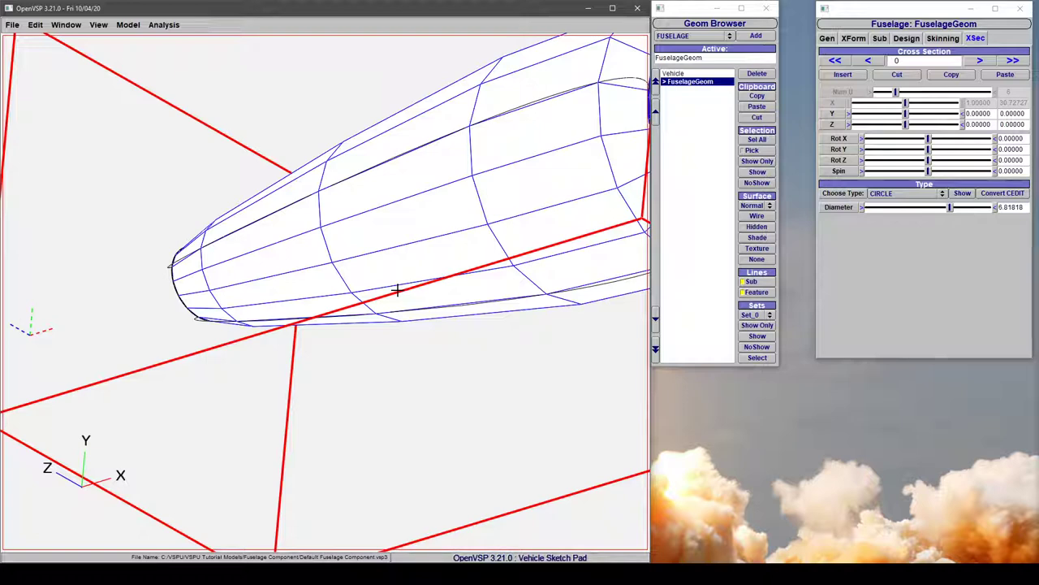
Orbit the view to see the fuselage's open nose and flared tail along its length
drag(397, 289, 511, 176)
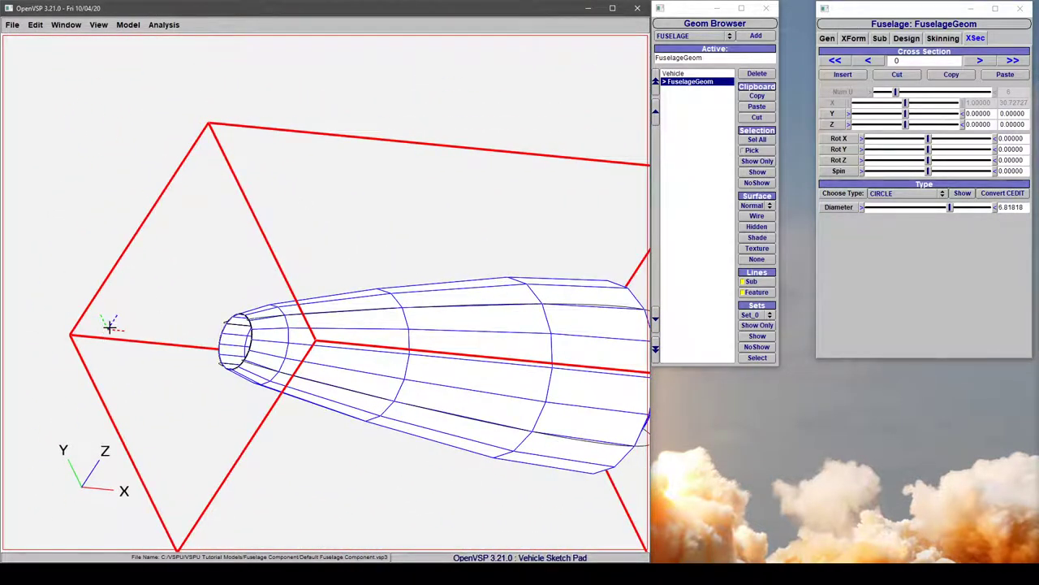
drag(223, 328, 51, 267)
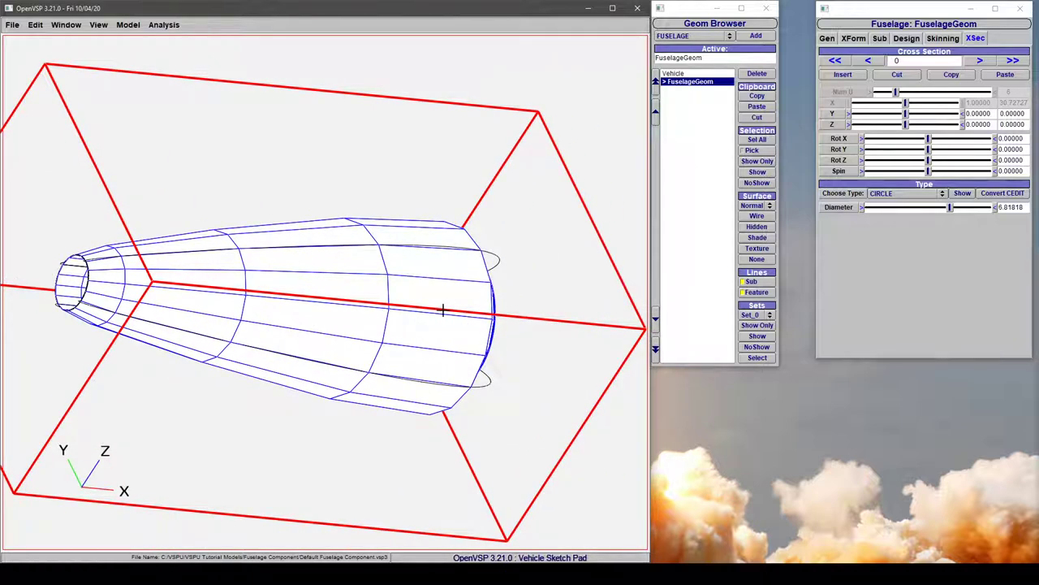
drag(443, 309, 223, 273)
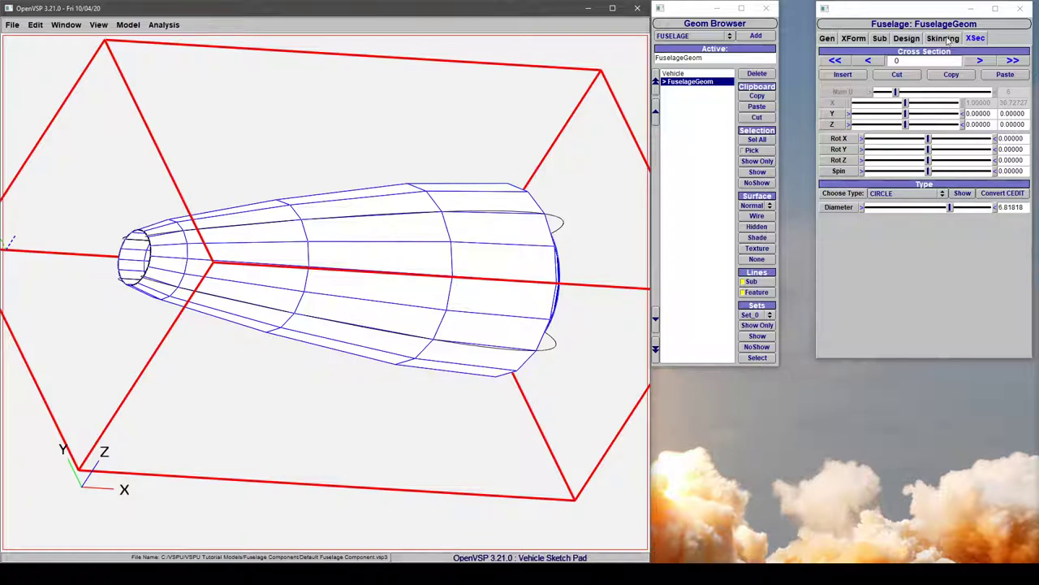
Move elliptical cross-section 1 to X position 0 and zoom out to the whole fuselage
click(980, 60)
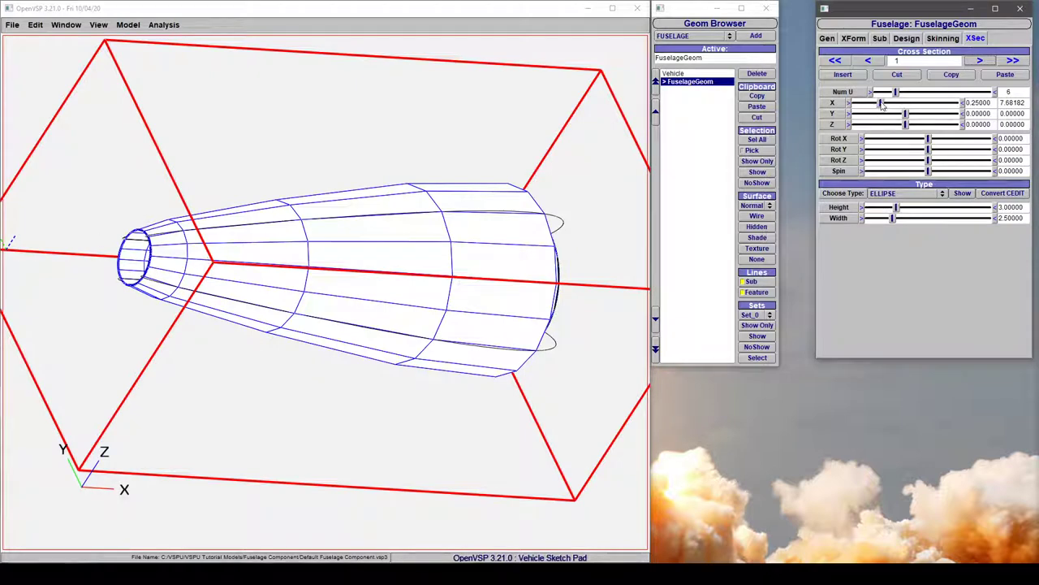
drag(881, 104, 812, 111)
scroll(306, 253, up, 5)
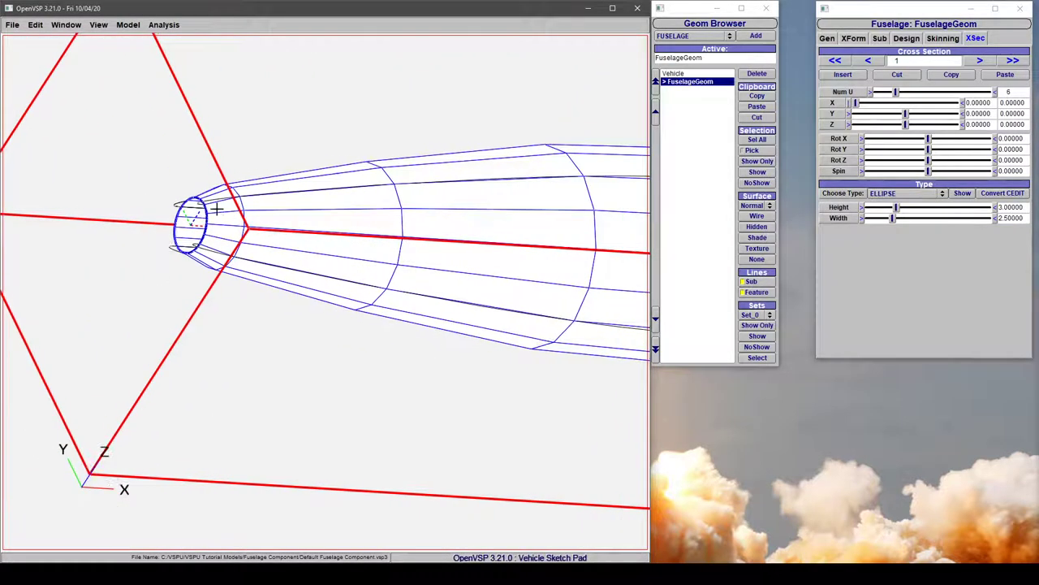
scroll(195, 227, down, 6)
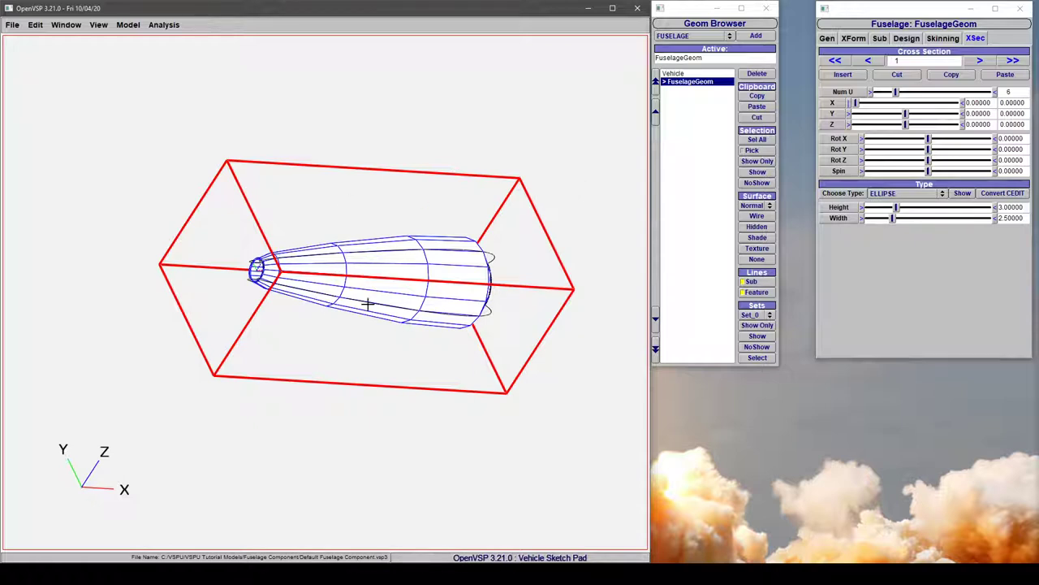
drag(368, 304, 405, 366)
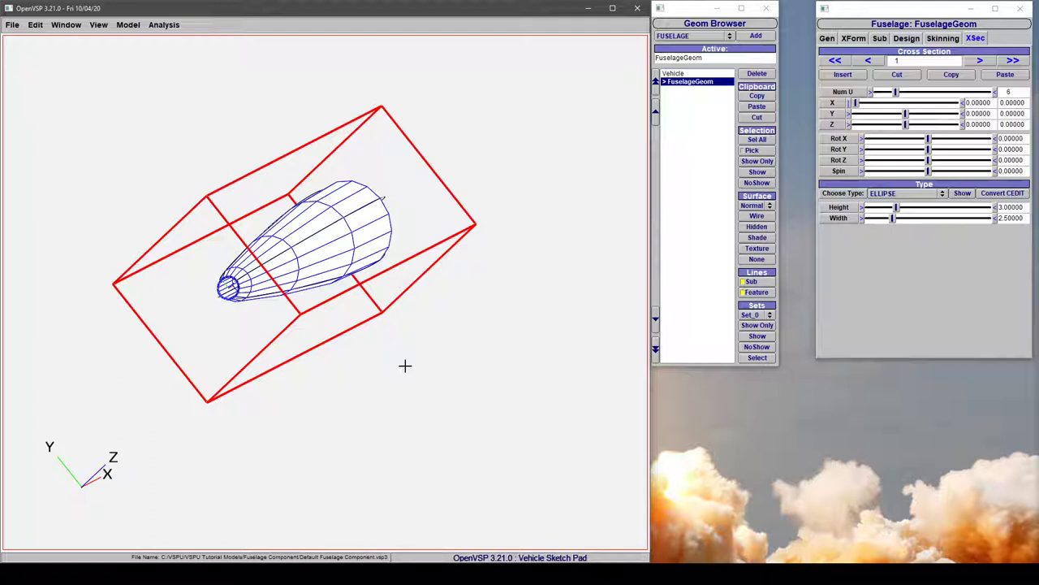
click(13, 25)
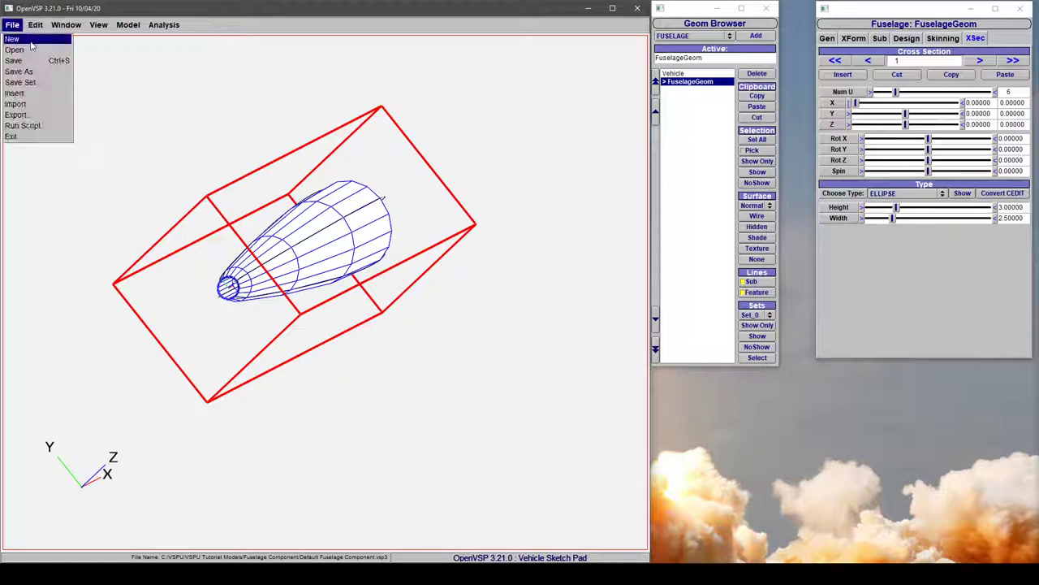
Open Fuselage Loop Design.vsp3 and orbit around its closed-loop fuselage wireframe
click(32, 48)
click(71, 84)
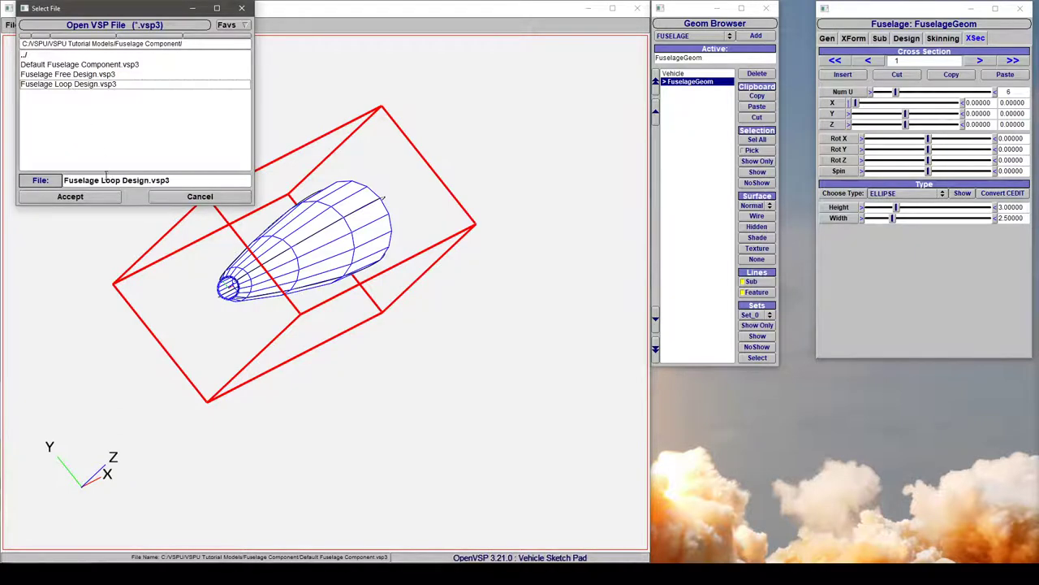
click(96, 197)
drag(258, 270, 424, 343)
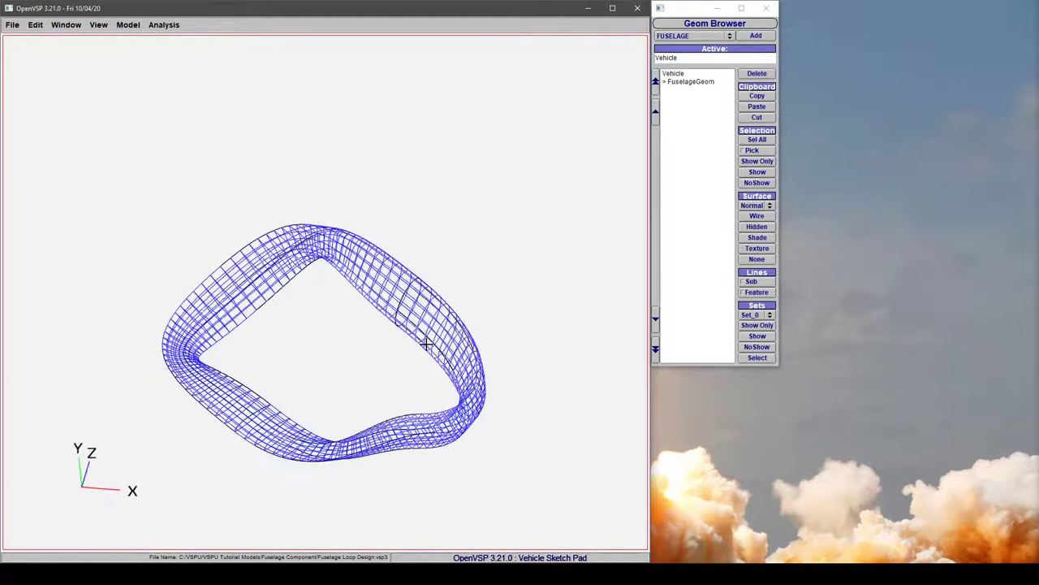
drag(353, 354, 306, 334)
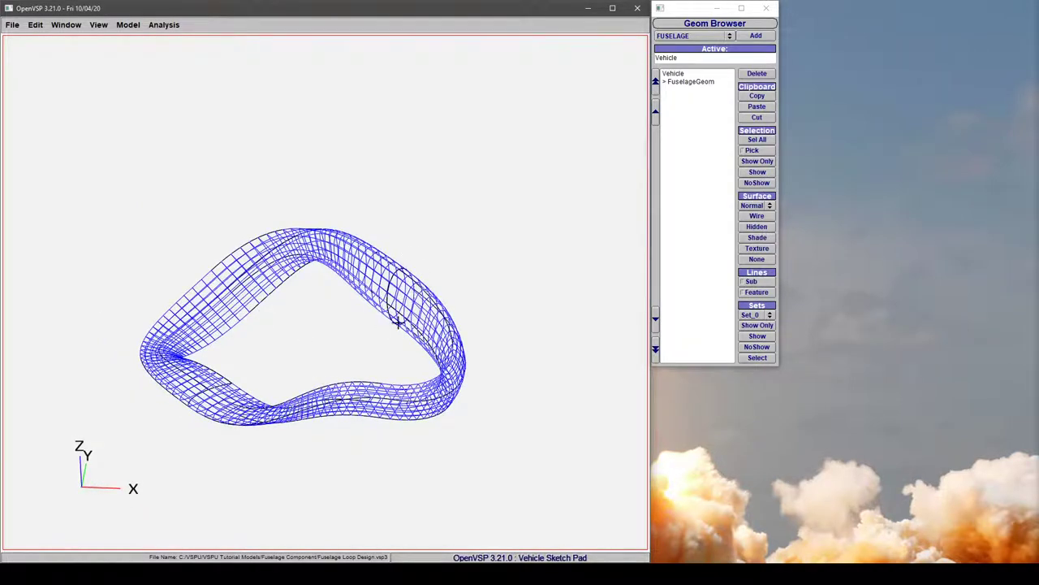
drag(358, 322, 401, 327)
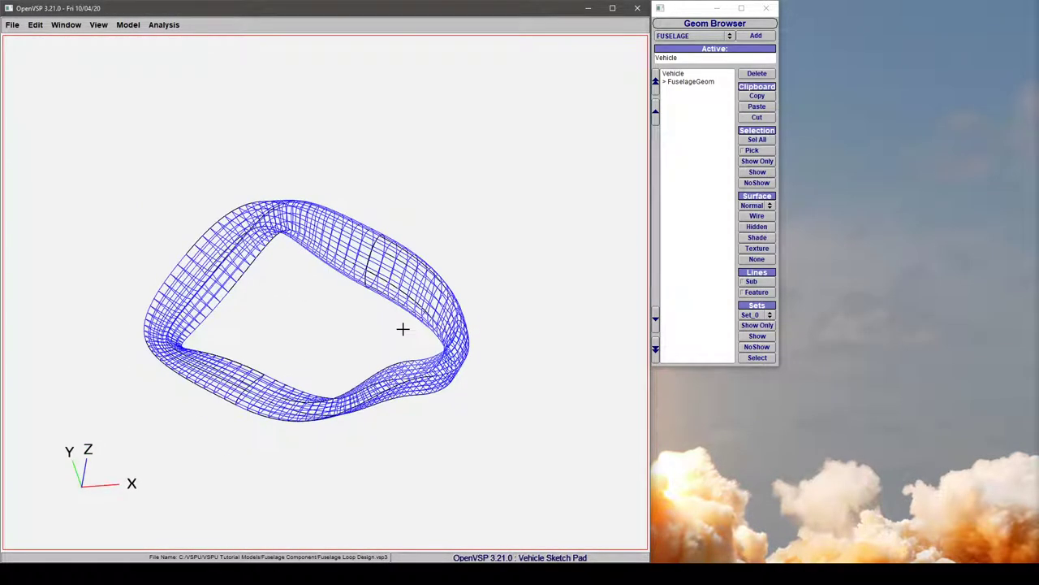
Select FuselageGeom, render it with Shade surfaces, and orbit the shaded loop ring
click(689, 82)
click(756, 238)
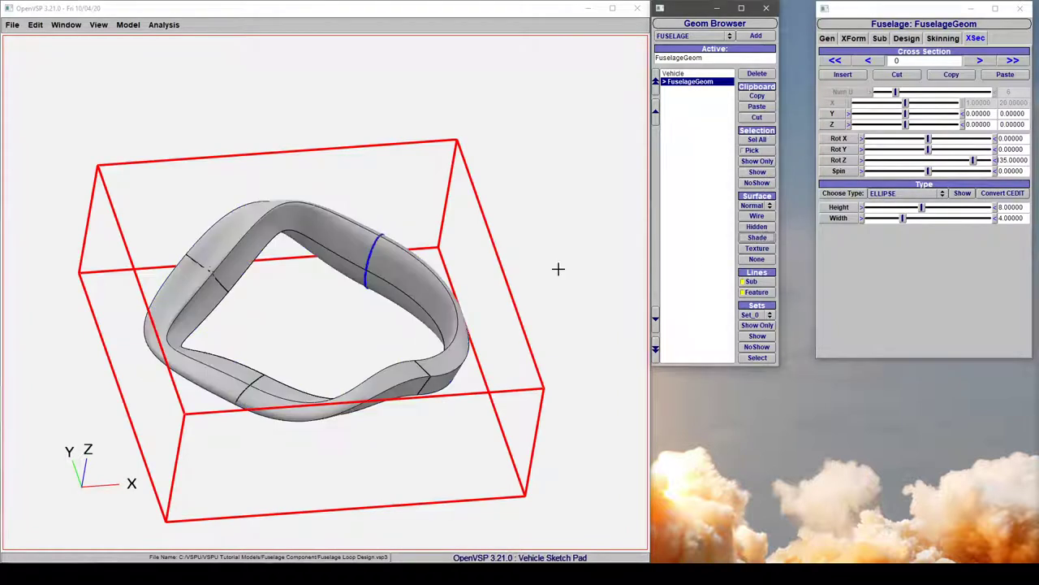
mouse_move(557, 267)
mouse_down()
mouse_move(360, 320)
mouse_move(322, 342)
mouse_up()
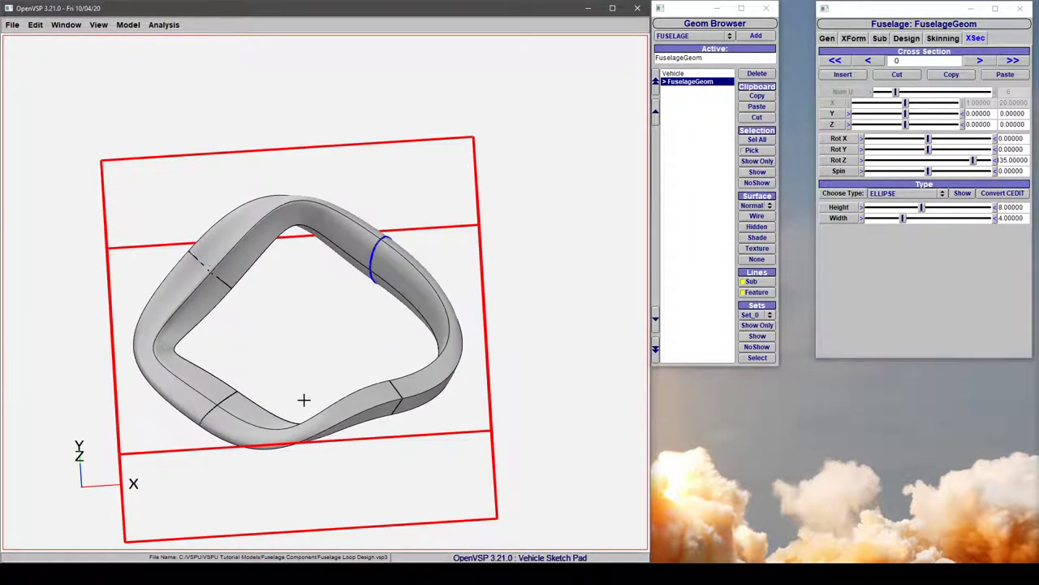
mouse_move(227, 278)
mouse_down()
mouse_move(260, 328)
mouse_move(294, 327)
mouse_move(369, 260)
mouse_up()
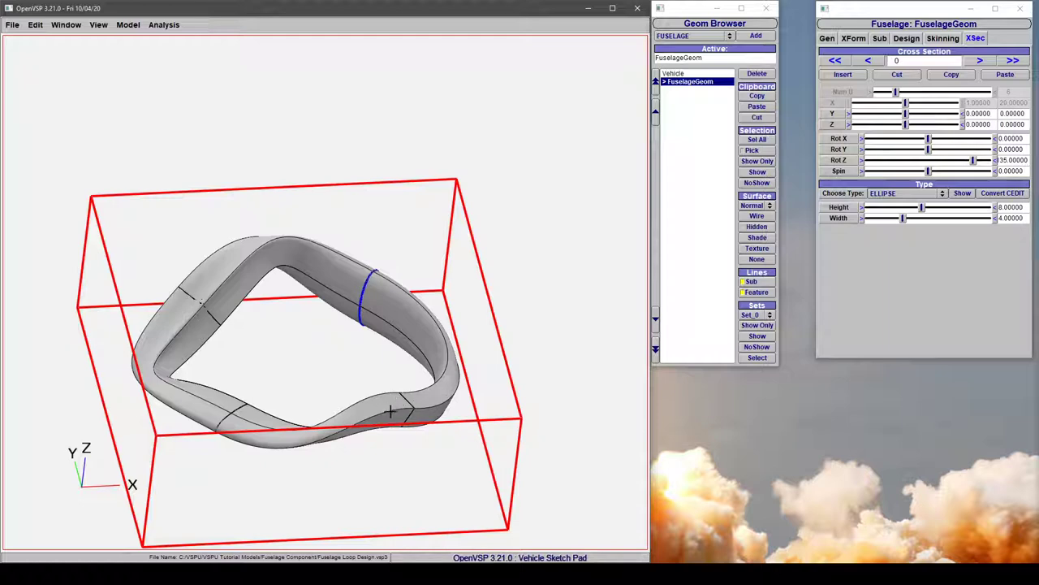
drag(378, 399, 324, 379)
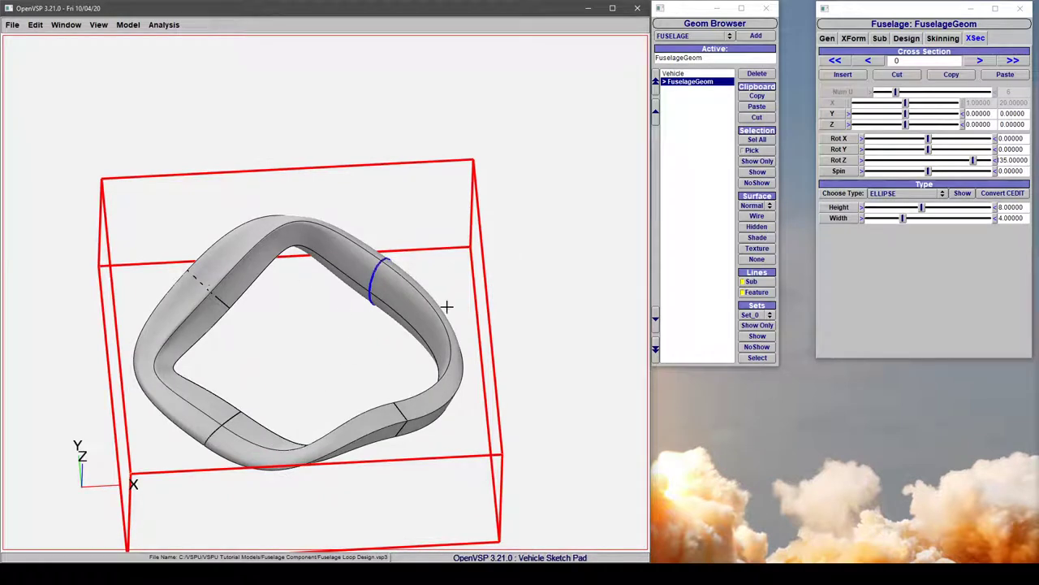
click(165, 25)
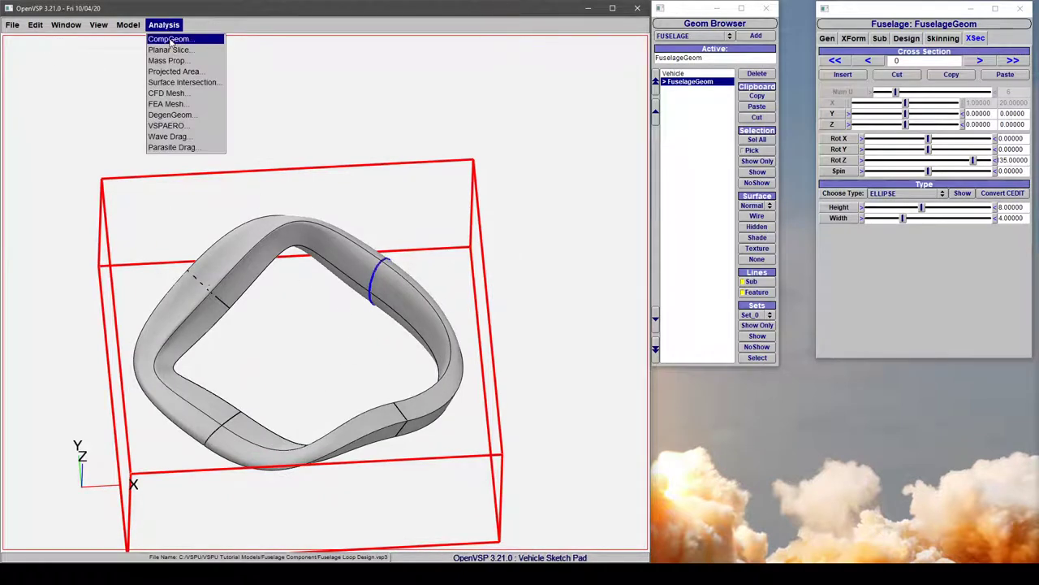
click(169, 37)
click(279, 92)
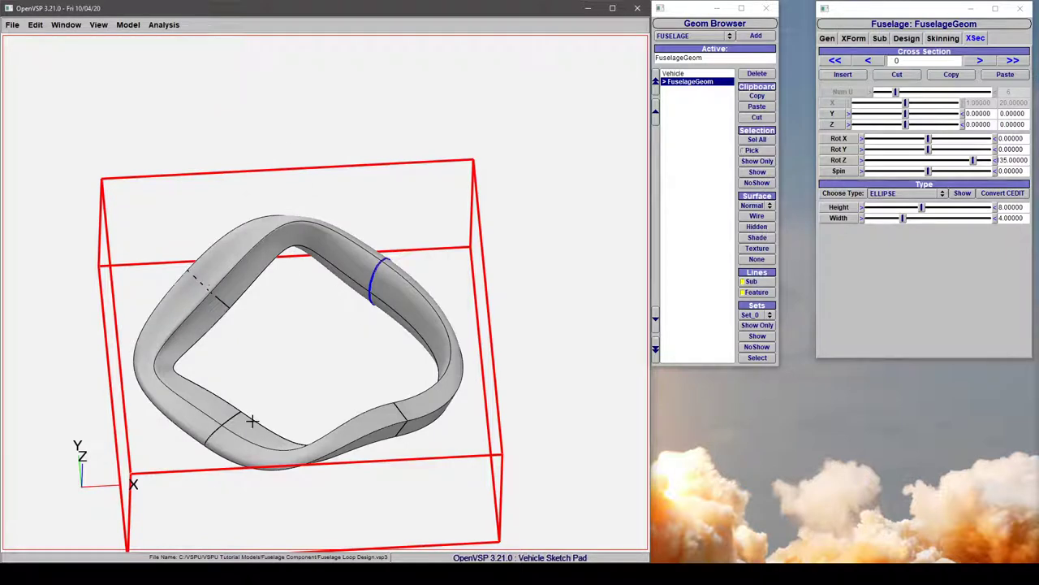